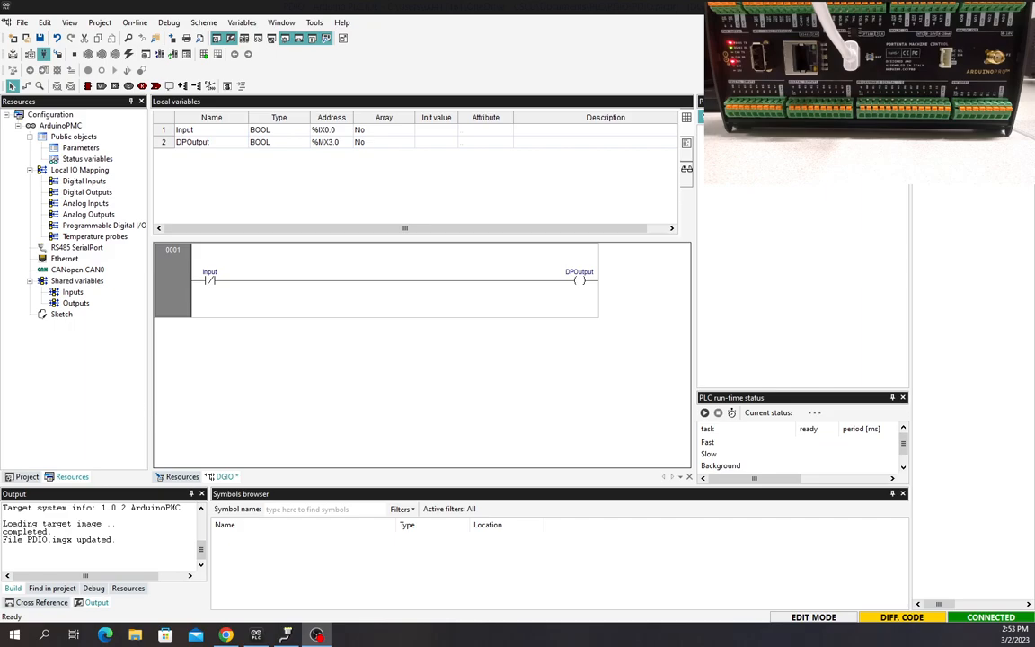
Step: In Local IO Mapping > Programmable Digital I/O, set DIO00's Type to Output
{"action": "left_click", "coordinate": [22, 476]}
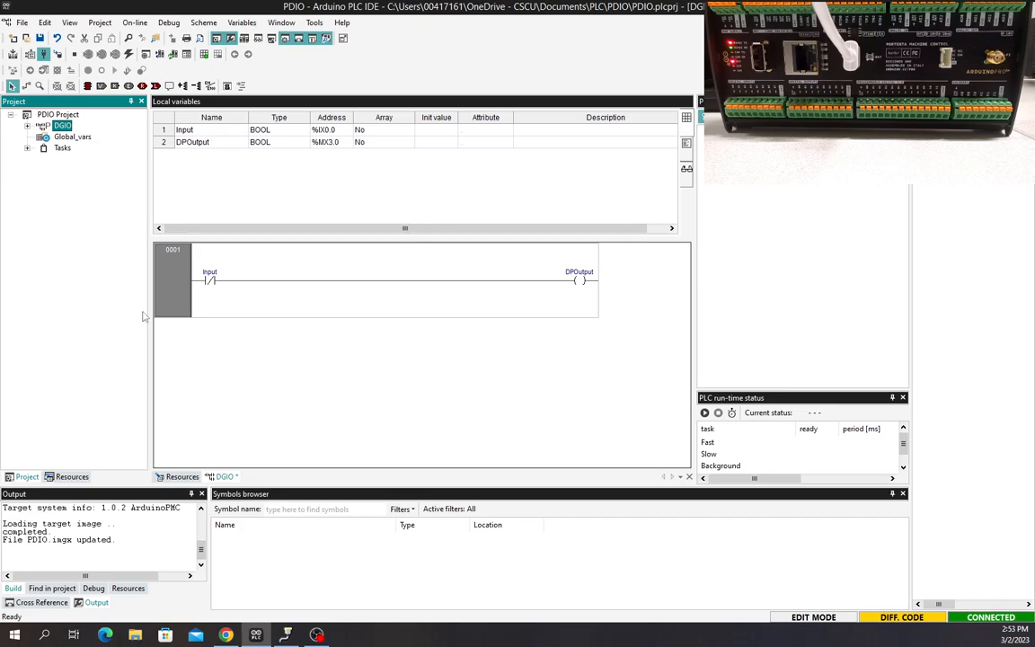
{"action": "left_click", "coordinate": [72, 476]}
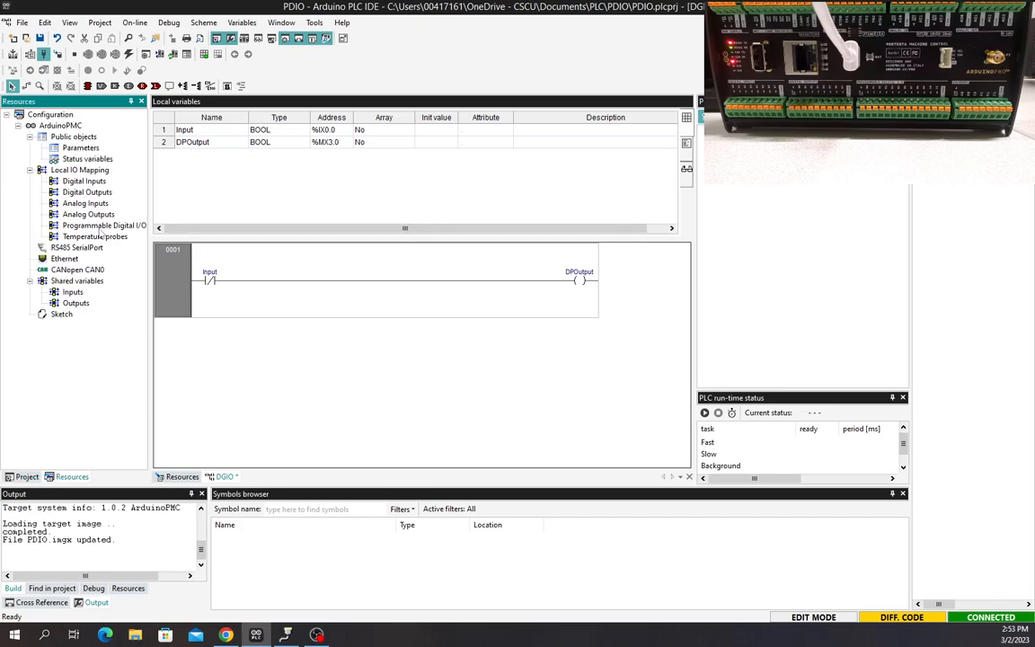
{"action": "left_click", "coordinate": [104, 226]}
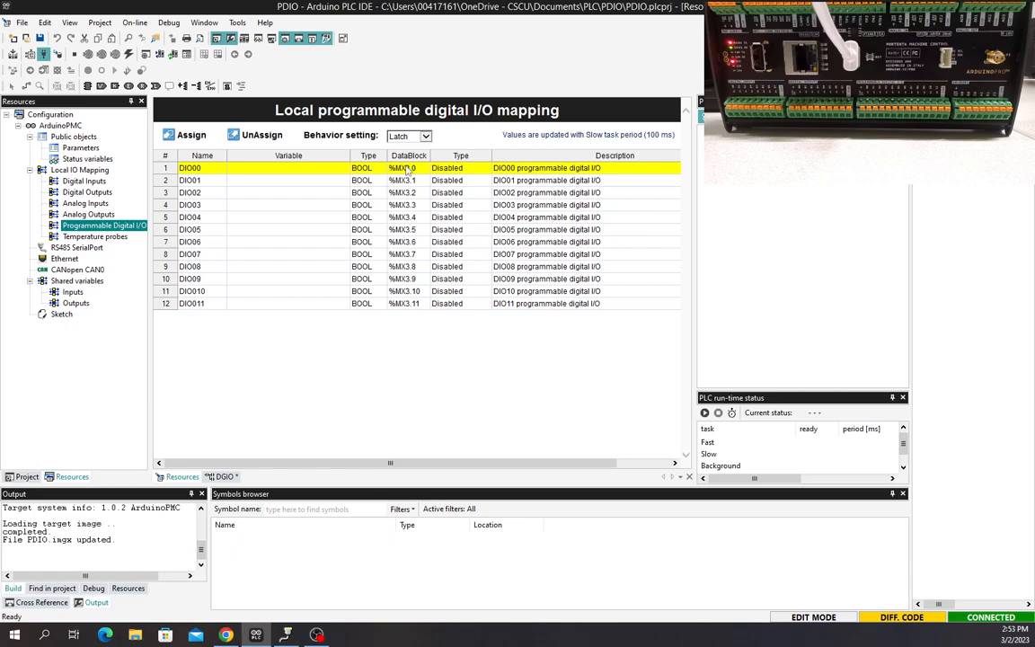
{"action": "left_click", "coordinate": [478, 170]}
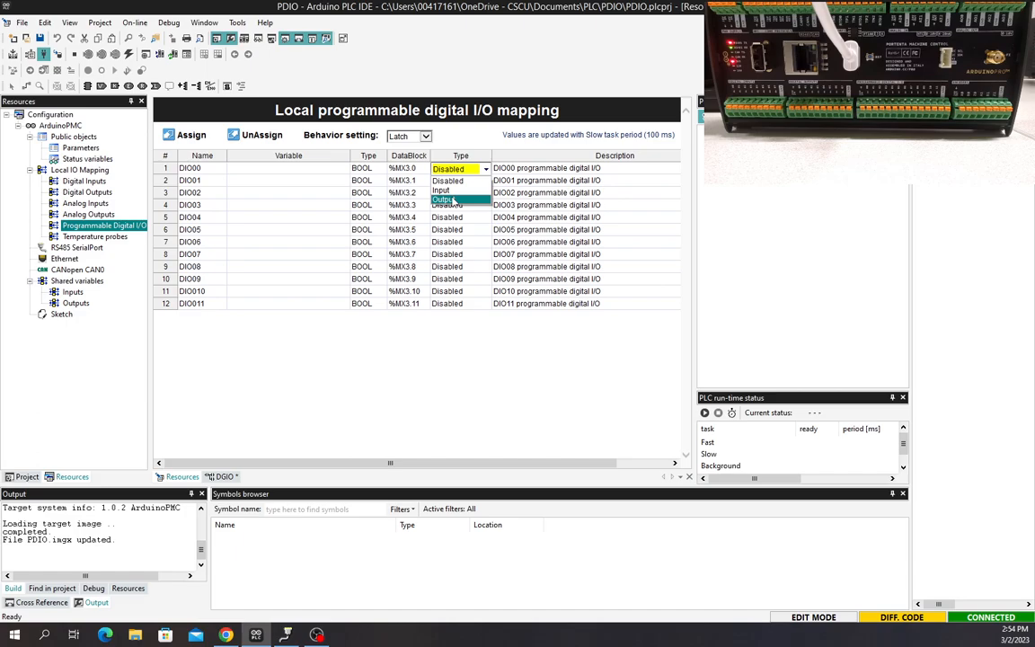
{"action": "left_click", "coordinate": [452, 199]}
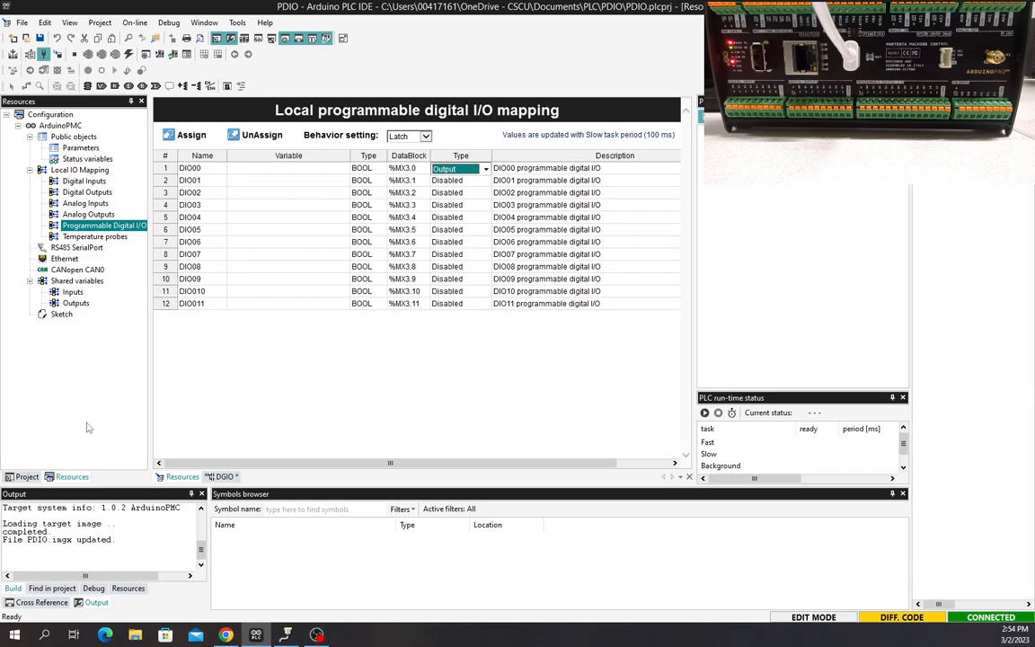
Step: From the DGIO ladder program, start Download PLC code and agree to compile first
{"action": "left_click", "coordinate": [224, 477]}
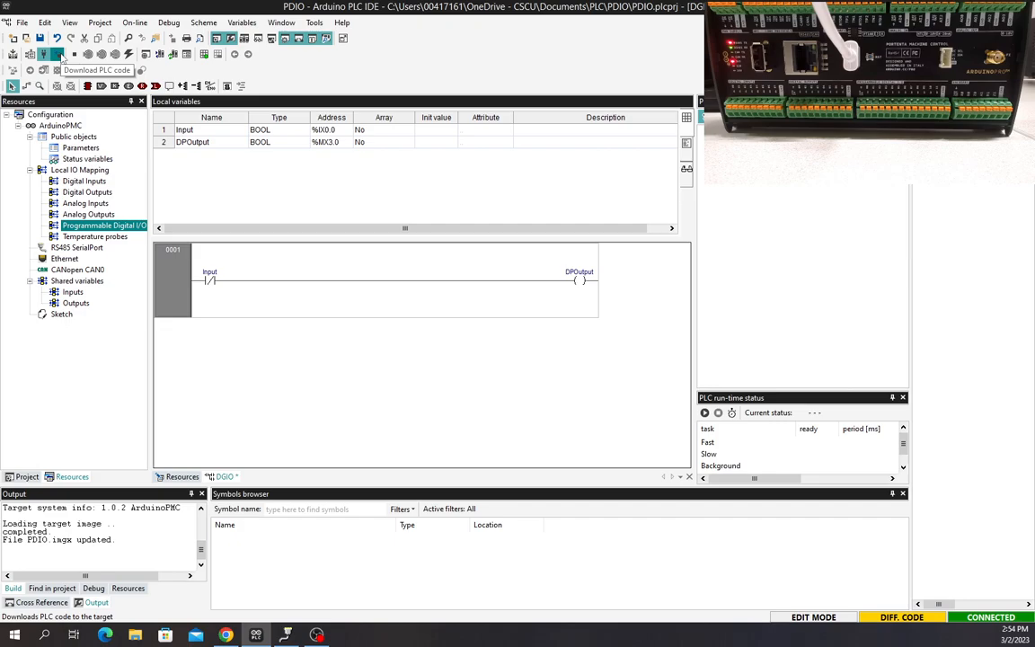
{"action": "left_click", "coordinate": [61, 56]}
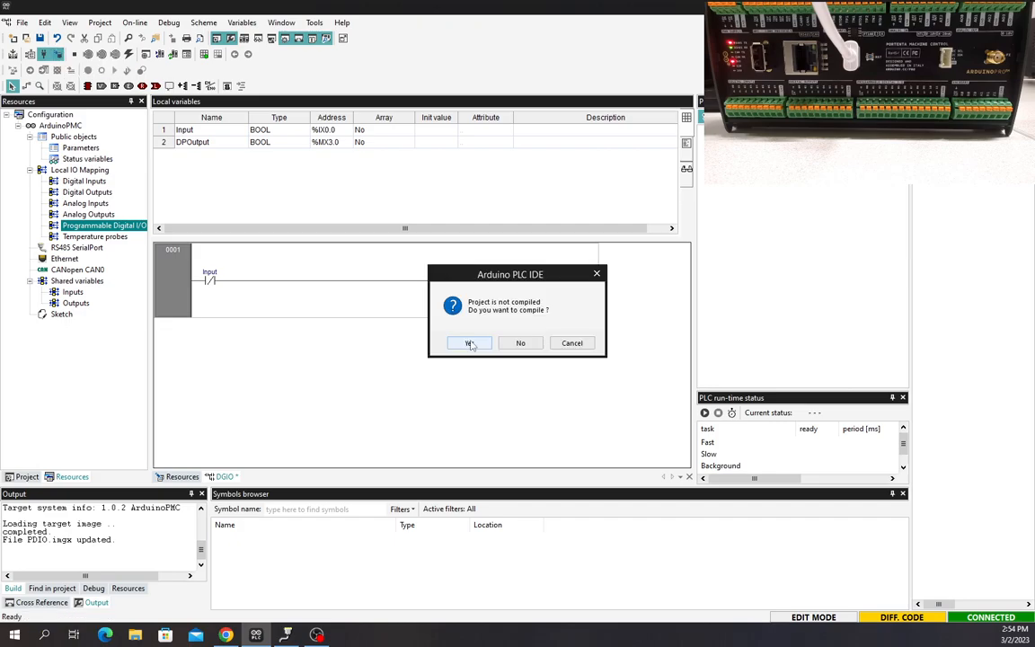
{"action": "left_click", "coordinate": [471, 343]}
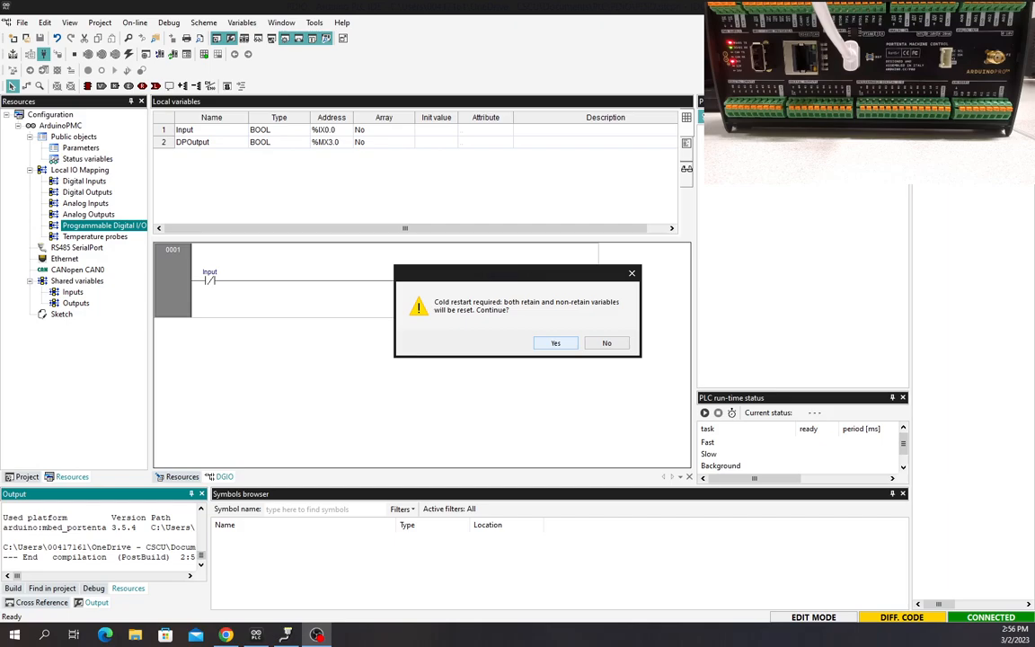
Step: Accept the cold-restart warning to send the compiled program to the board
{"action": "left_click", "coordinate": [554, 343]}
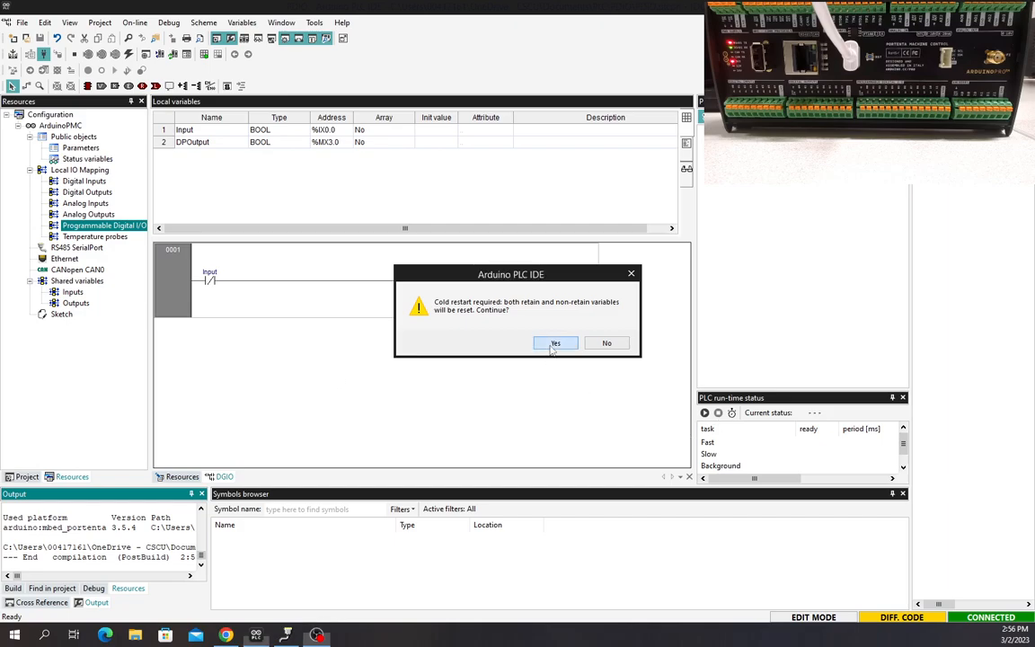